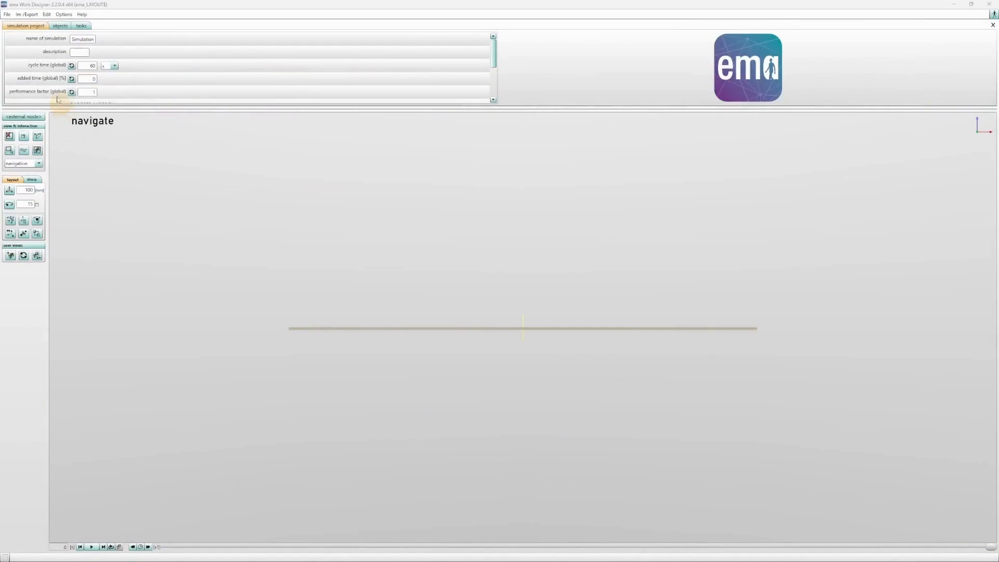
Step: Load the project file Basics_of_3D_Navigation from the Tutorial_Scenario folder
left_click(7, 15)
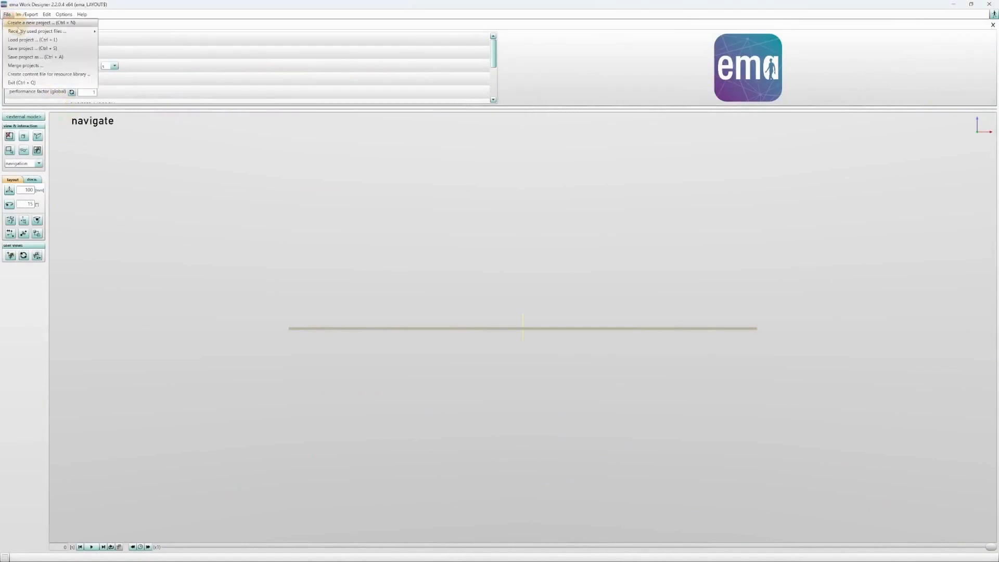
left_click(22, 40)
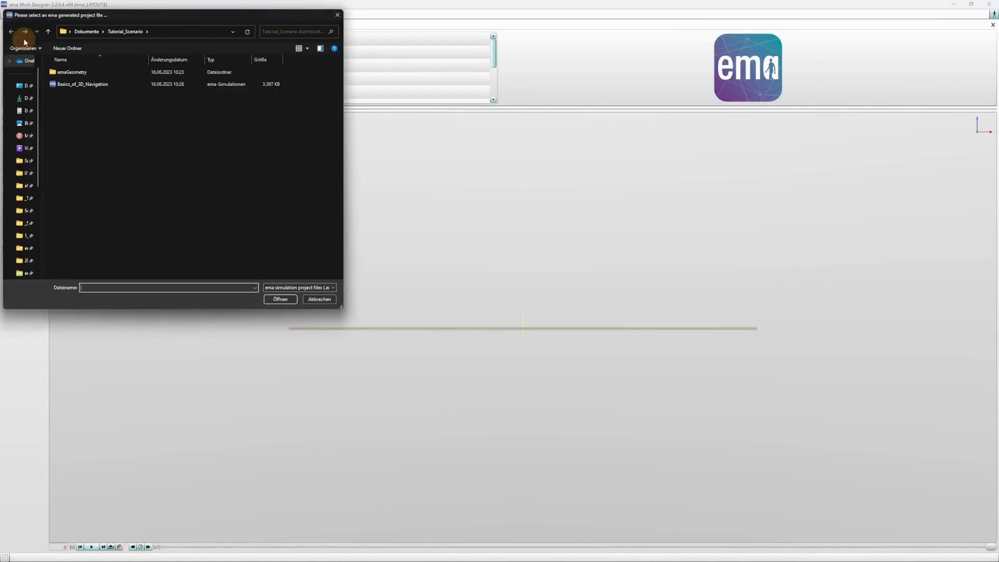
left_click(95, 86)
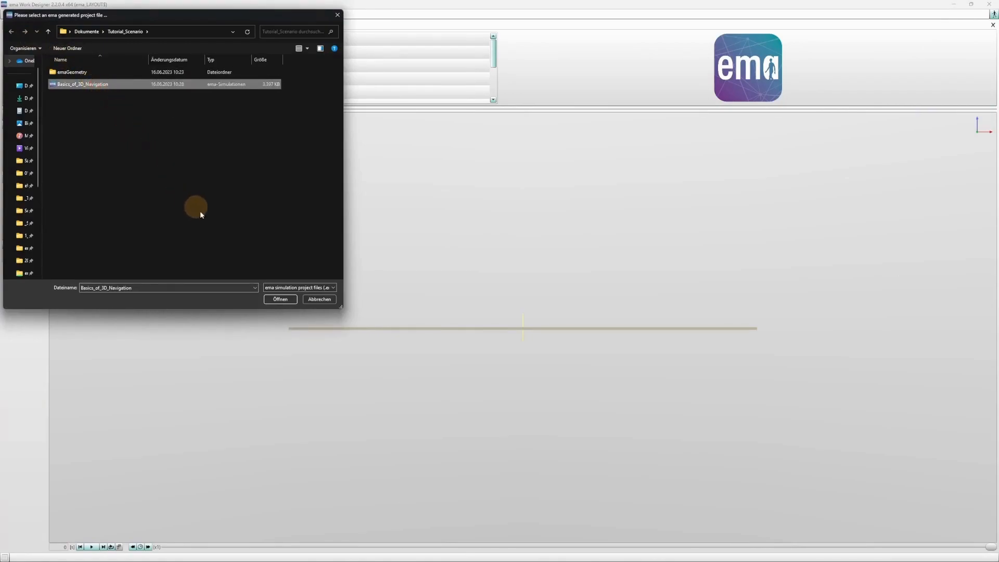
left_click(280, 300)
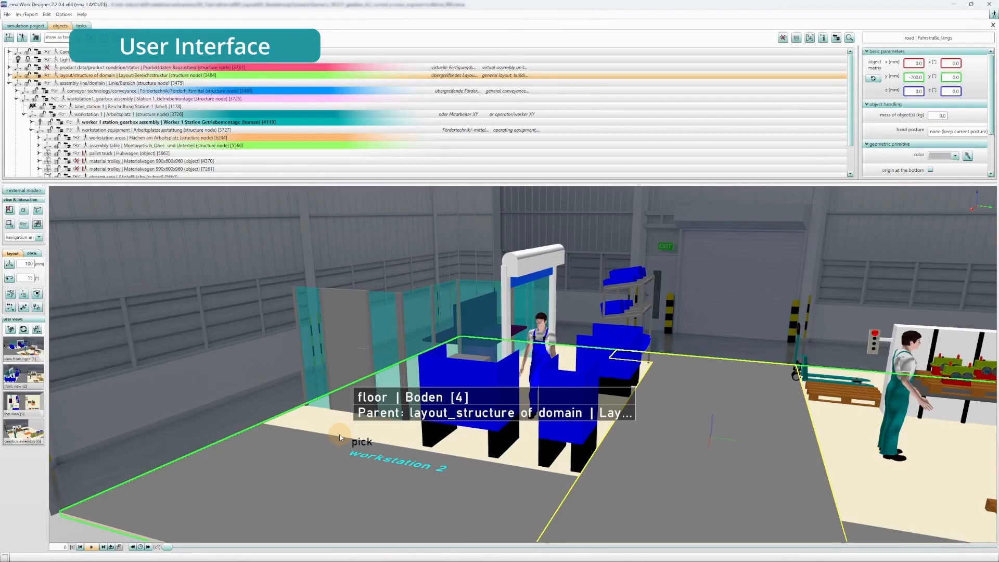
Step: Detach the 3D view into its own external window and maximize that window
left_click(21, 191)
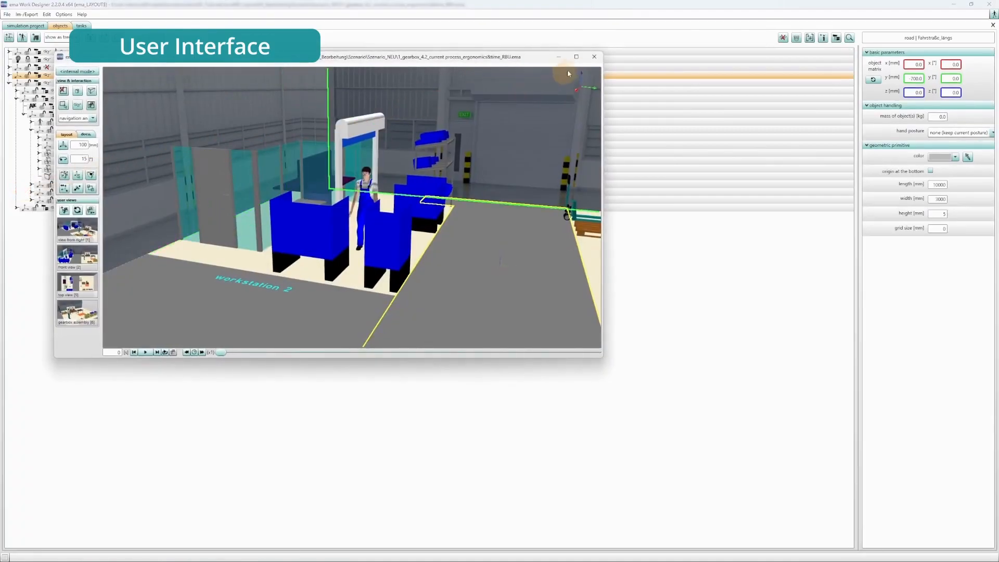
left_click(576, 56)
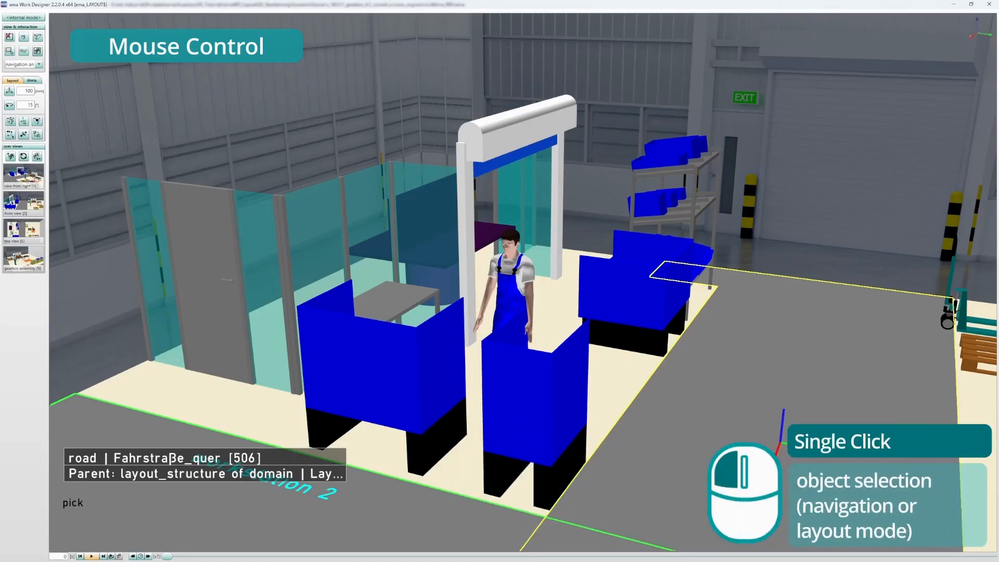
Step: Select the front container at workstation 2, enter layout mode on it, and return to navigation and selection mode
left_click(517, 422)
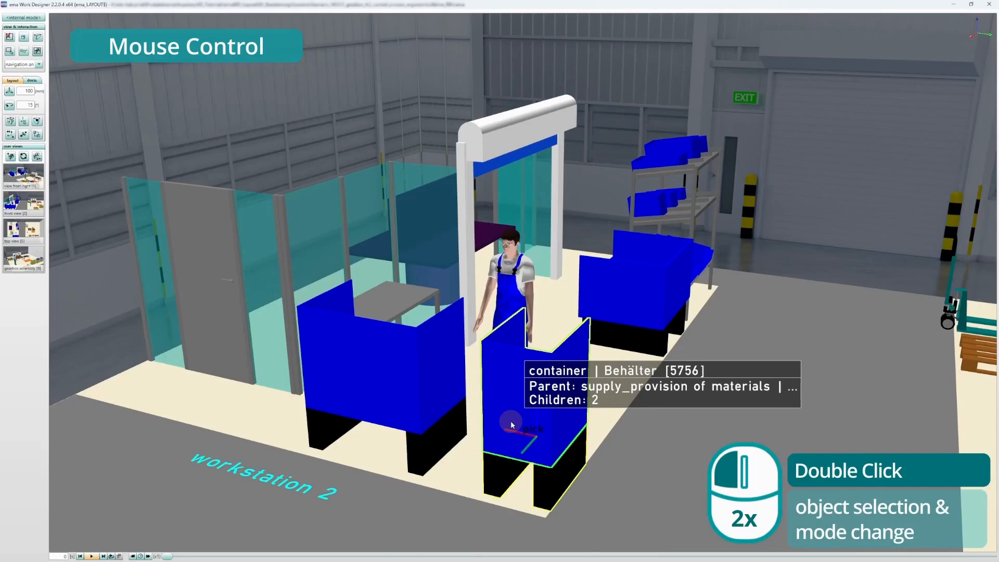
double_click(513, 425)
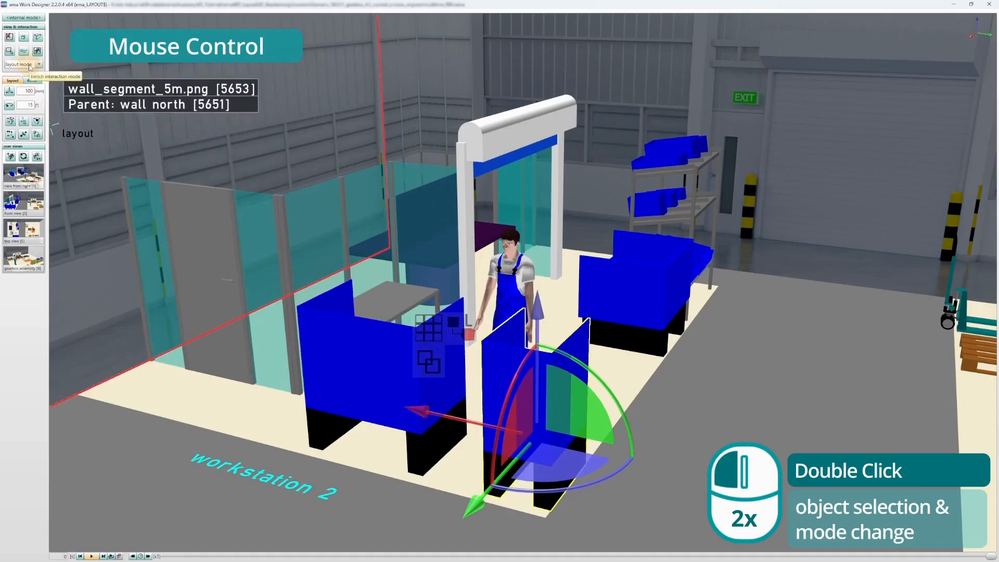
left_click(40, 64)
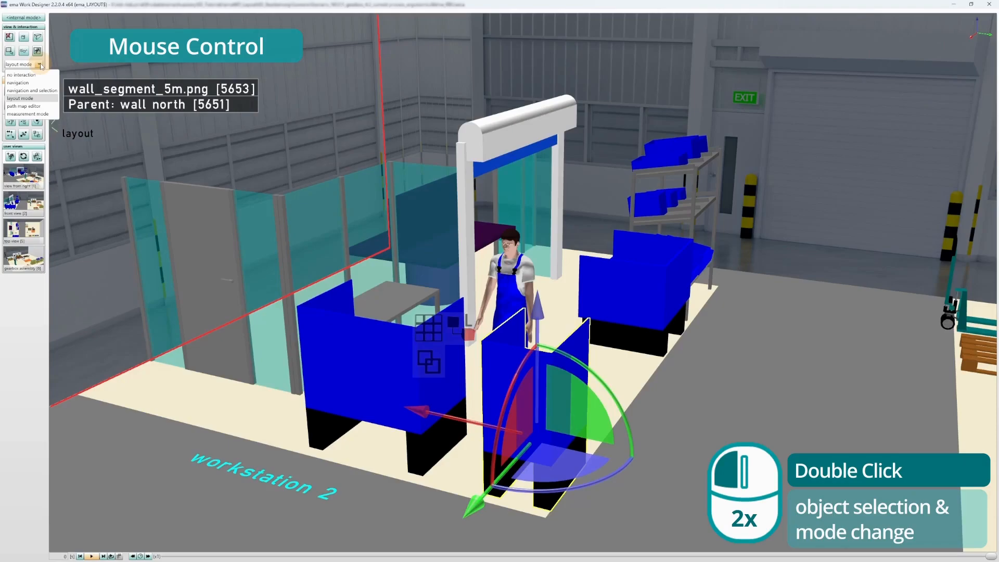
left_click(40, 91)
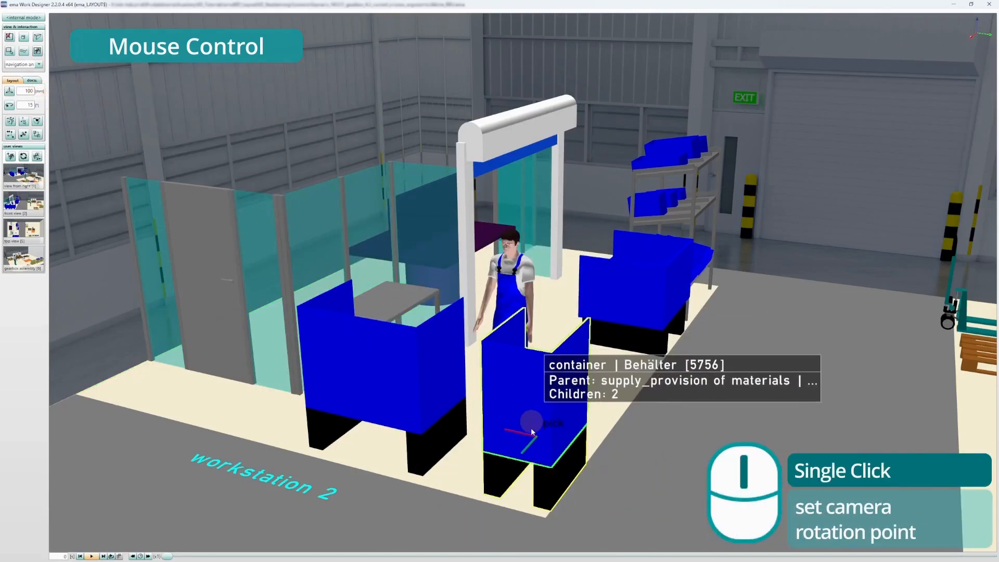
Step: Set the camera rotation point on the road, the workstation 2 label and the selected container in turn
left_click(685, 368)
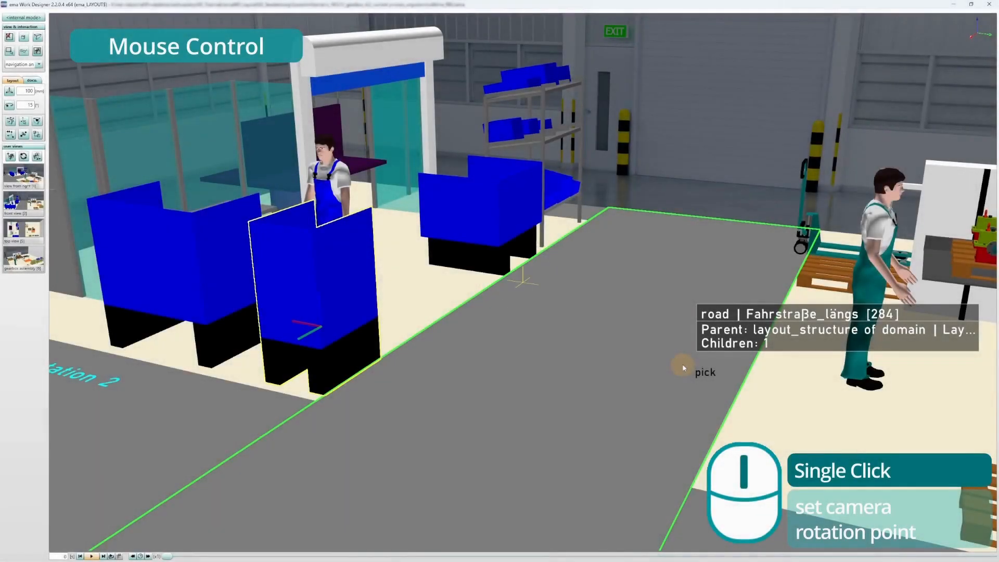
left_click(108, 382)
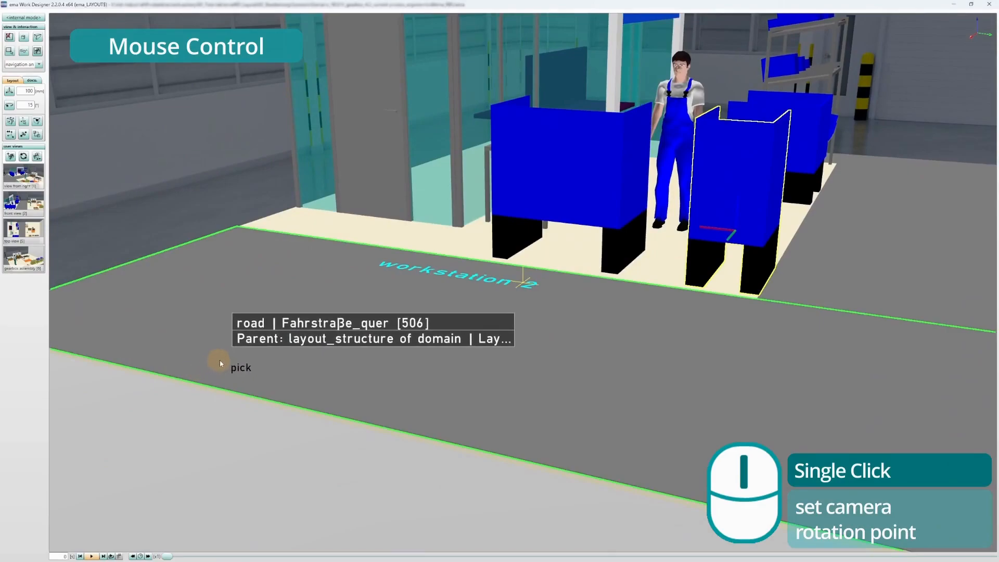
left_click(722, 169)
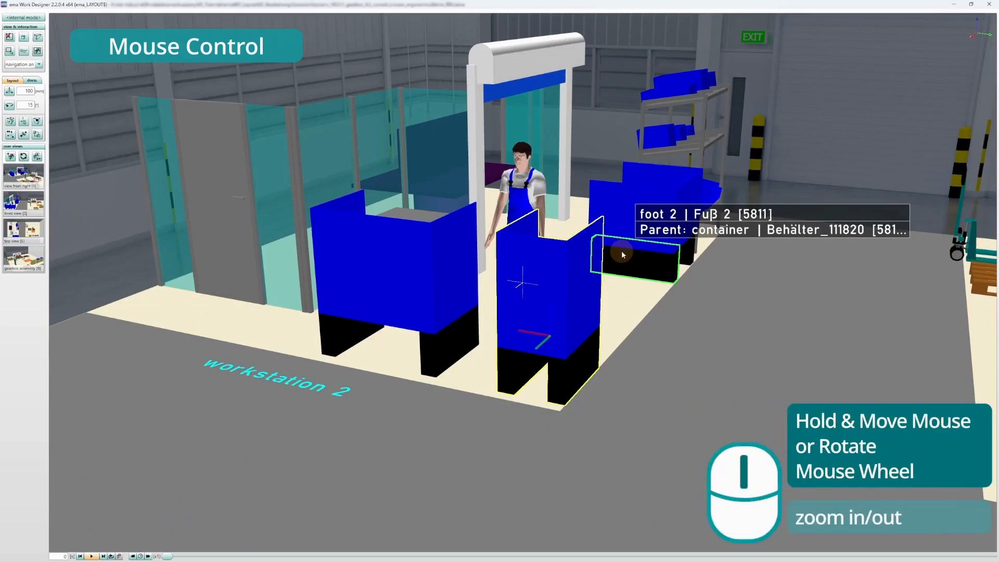
Step: Zoom out until the whole hall is shown, and zoom back in on the selected container
scroll(624, 254, "down", 3)
scroll(624, 254, "down", 5)
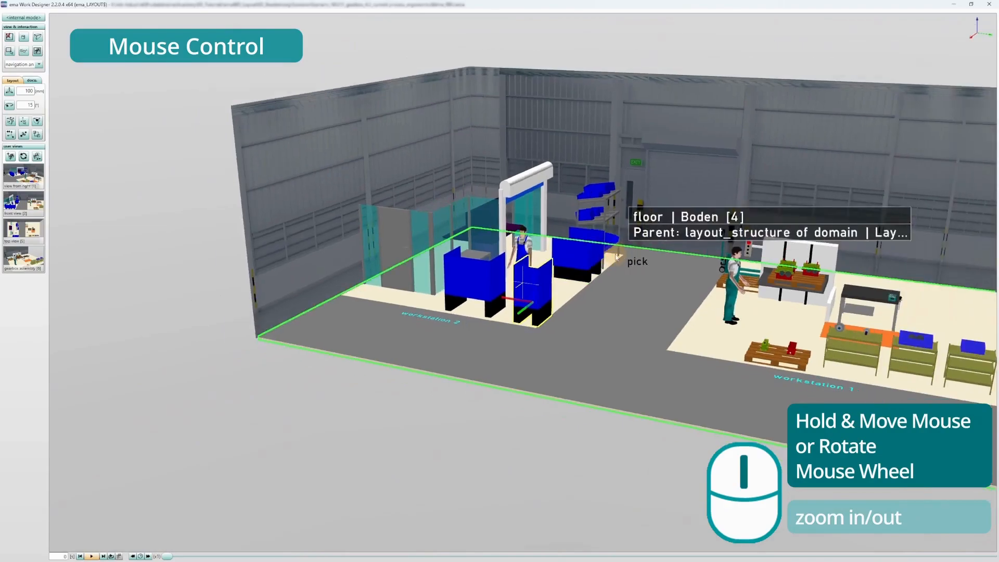
scroll(616, 256, "down", 4)
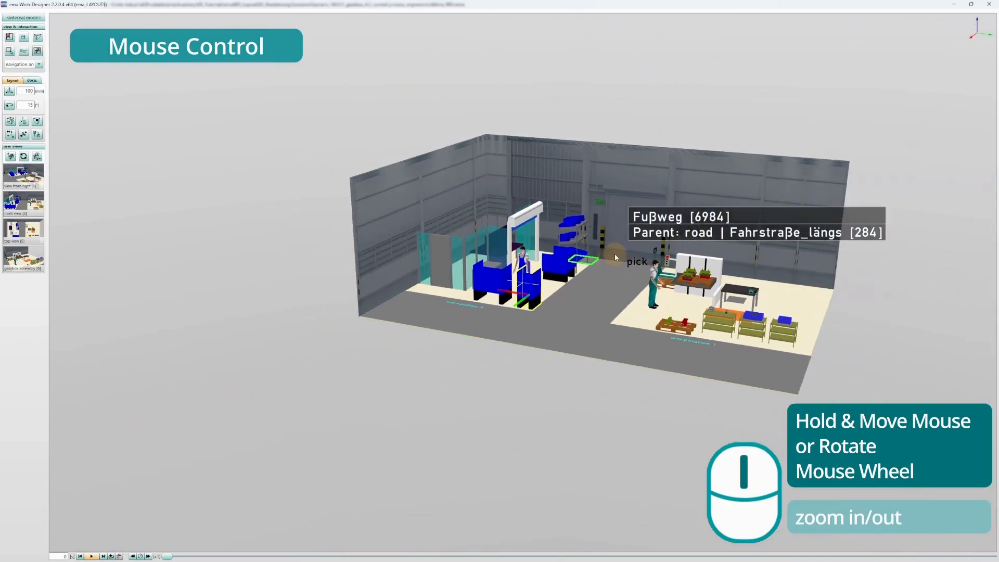
scroll(615, 257, "up", 5)
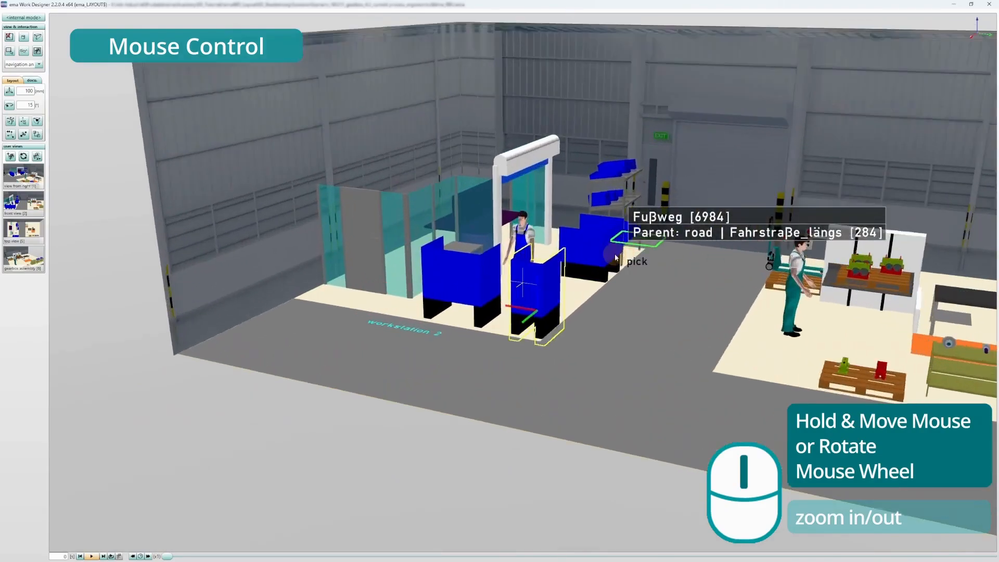
scroll(615, 257, "up", 5)
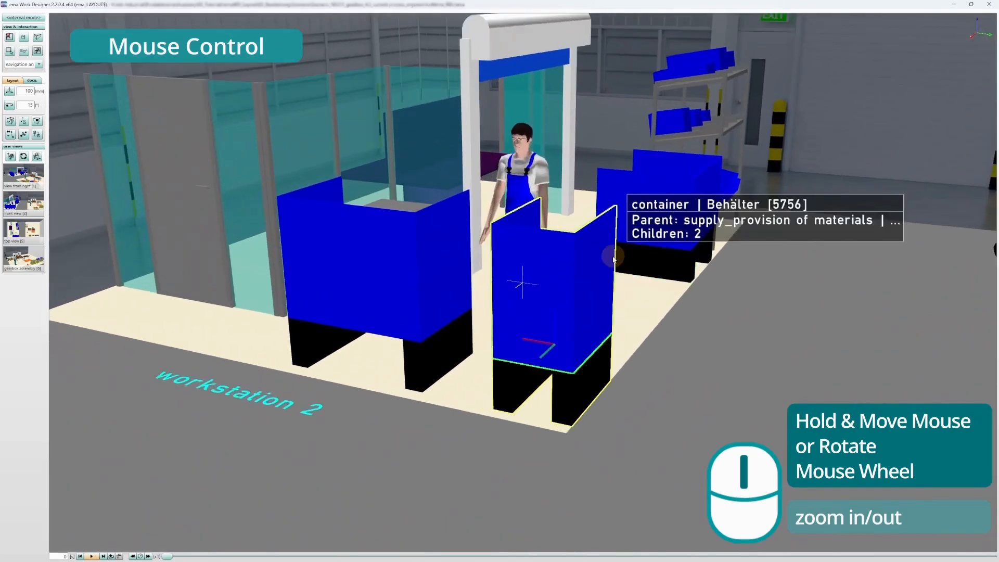
scroll(614, 258, "up", 1)
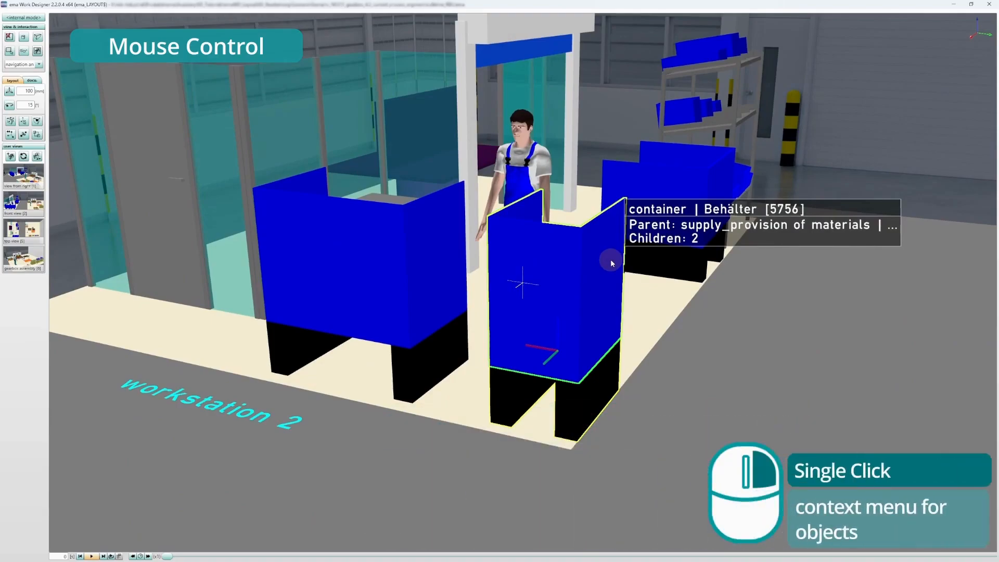
Step: View the container's object context menu, close it, and turn and shift the scene to see workstation 2 from another side
right_click(542, 294)
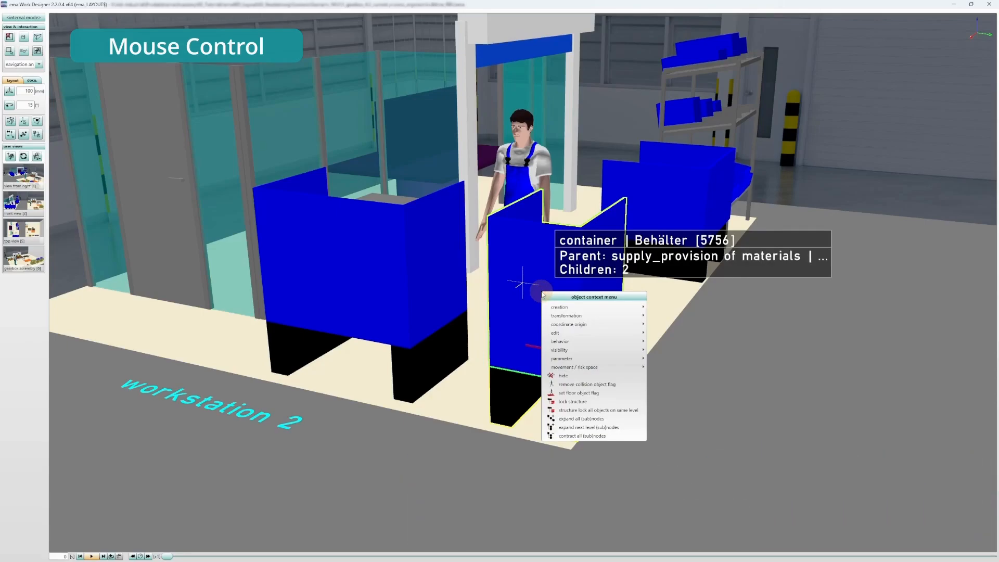
left_click(699, 285)
right_click_drag(698, 285, 196, 282)
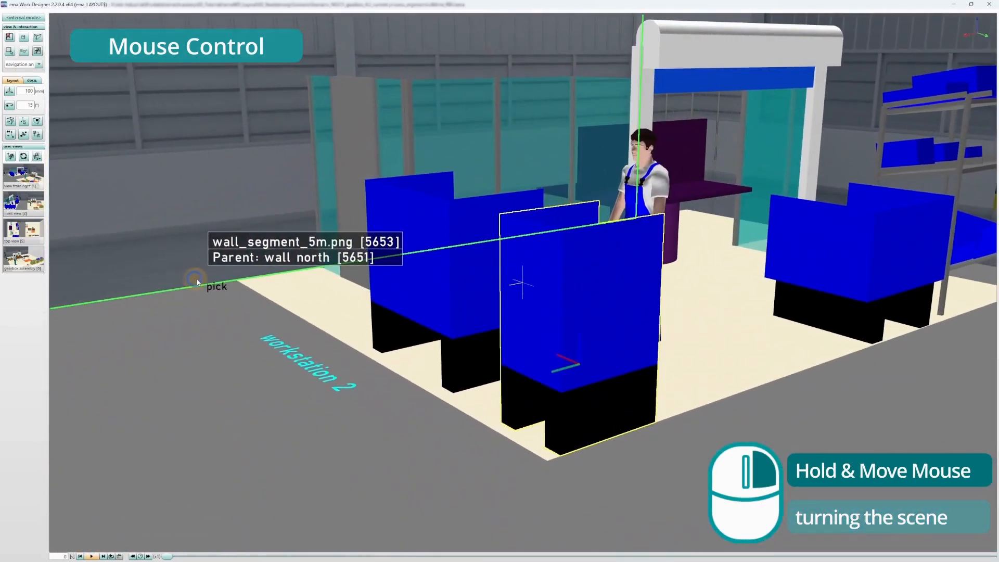
scroll(532, 296, "down", 2)
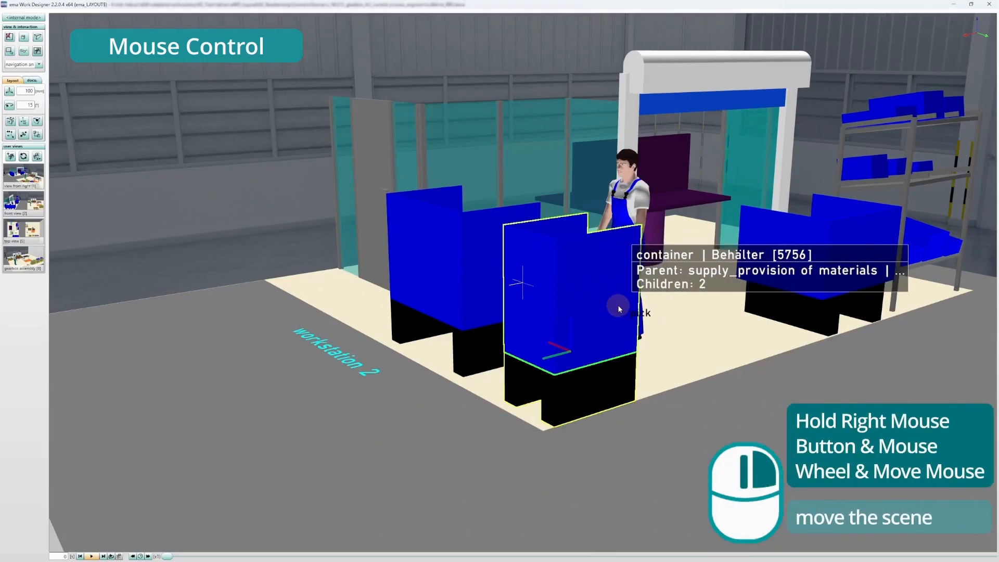
right_click_drag(618, 305, 604, 329)
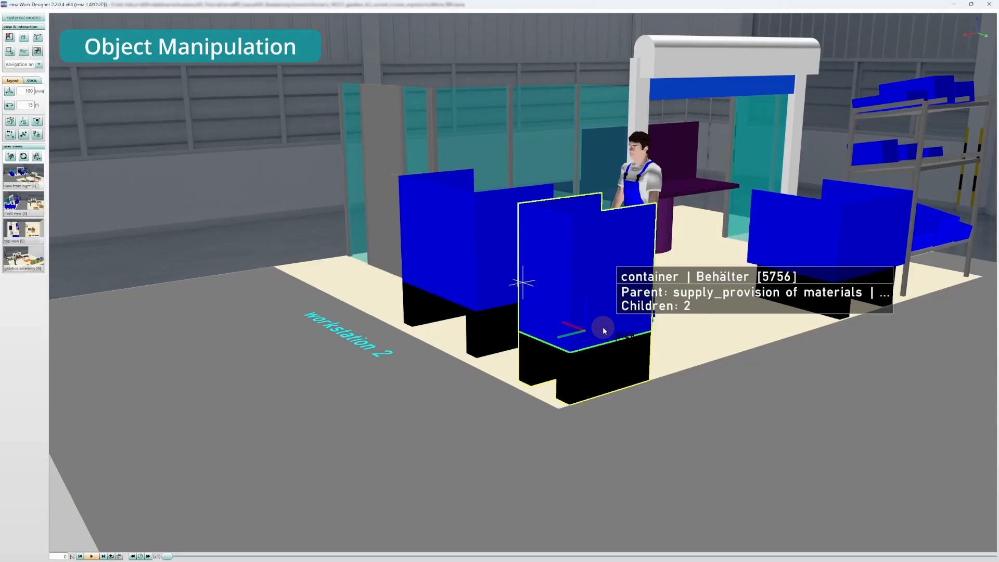
Step: Switch the selected container to layout mode and try moving it 400 mm along its red axis and rotating it
left_click(595, 293)
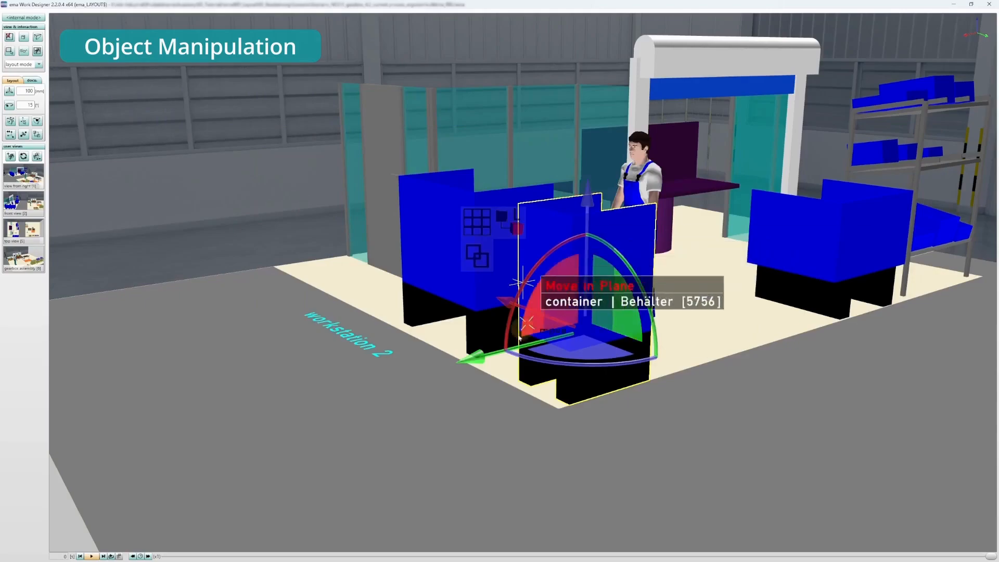
left_click_drag(509, 304, 535, 325)
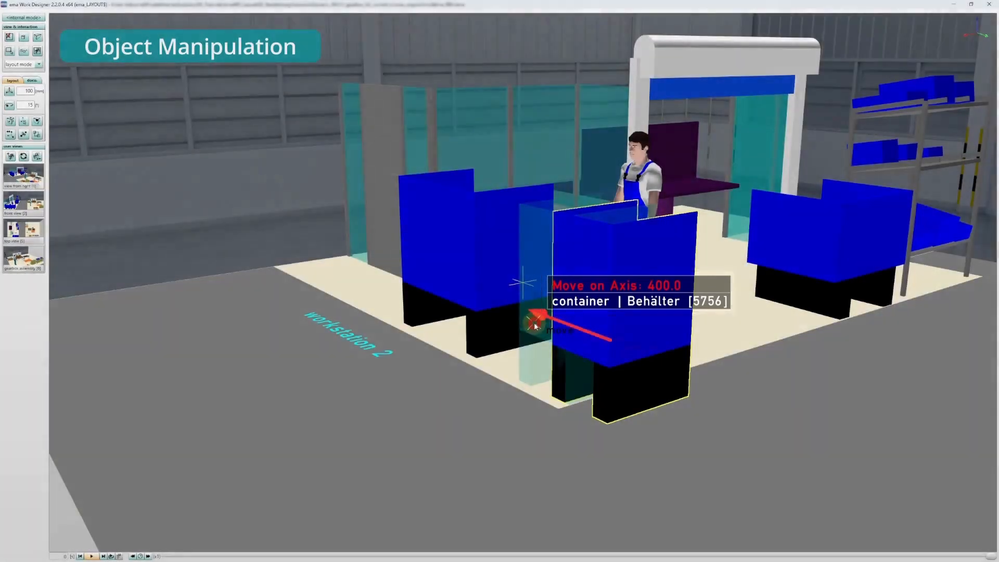
left_click_drag(535, 326, 507, 313)
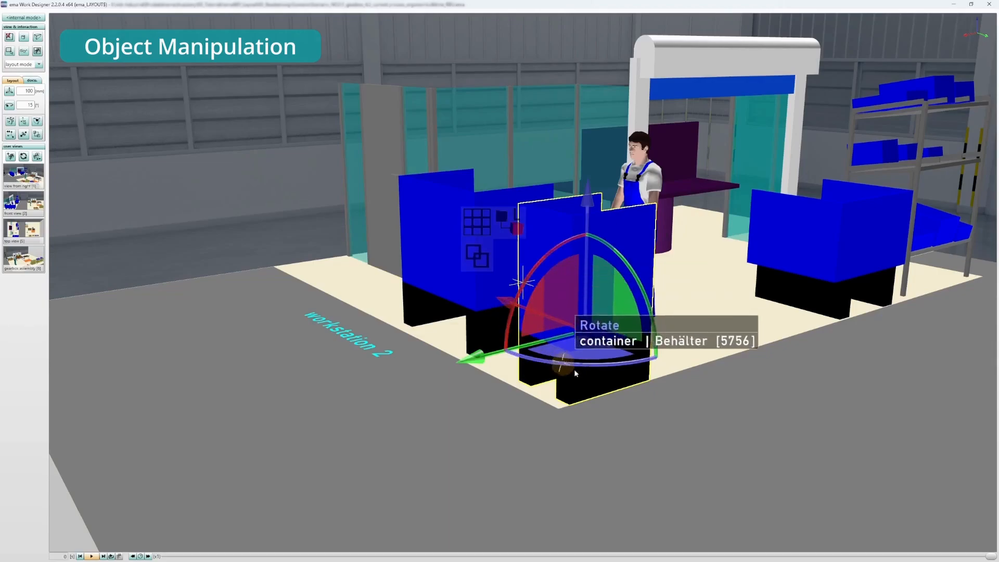
mouse_move(584, 350)
left_mouse_down()
mouse_move(591, 379)
mouse_move(503, 423)
mouse_move(497, 375)
mouse_move(599, 350)
mouse_move(737, 393)
mouse_move(654, 421)
mouse_move(588, 351)
left_mouse_up()
left_click_drag(535, 292, 524, 269)
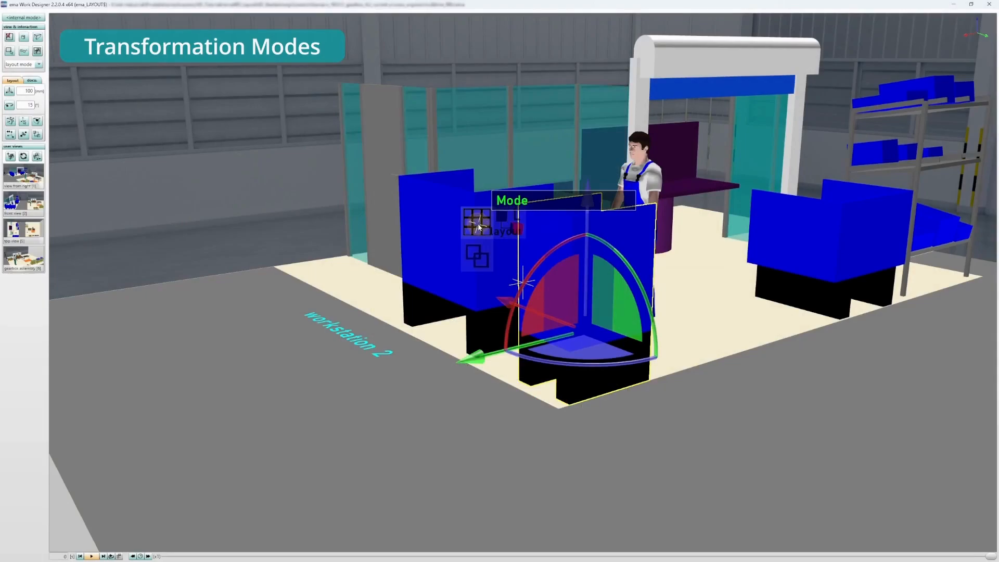
Step: Change the transformation mode and try rotating the container about its vertical axis and moving it 1492 mm along the red axis and back
mouse_move(475, 360)
left_mouse_down()
mouse_move(553, 338)
mouse_move(477, 352)
left_mouse_up()
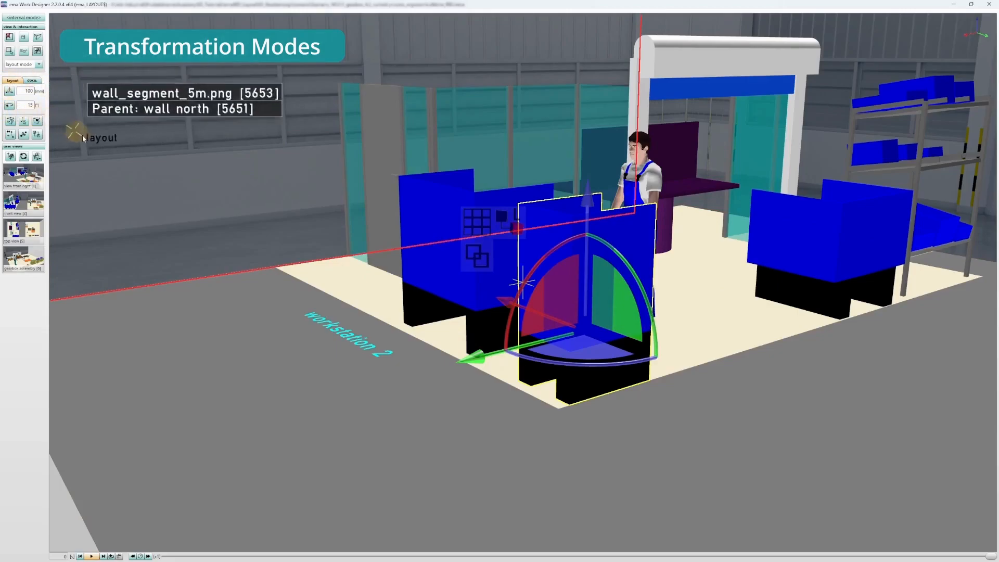
left_click(477, 229)
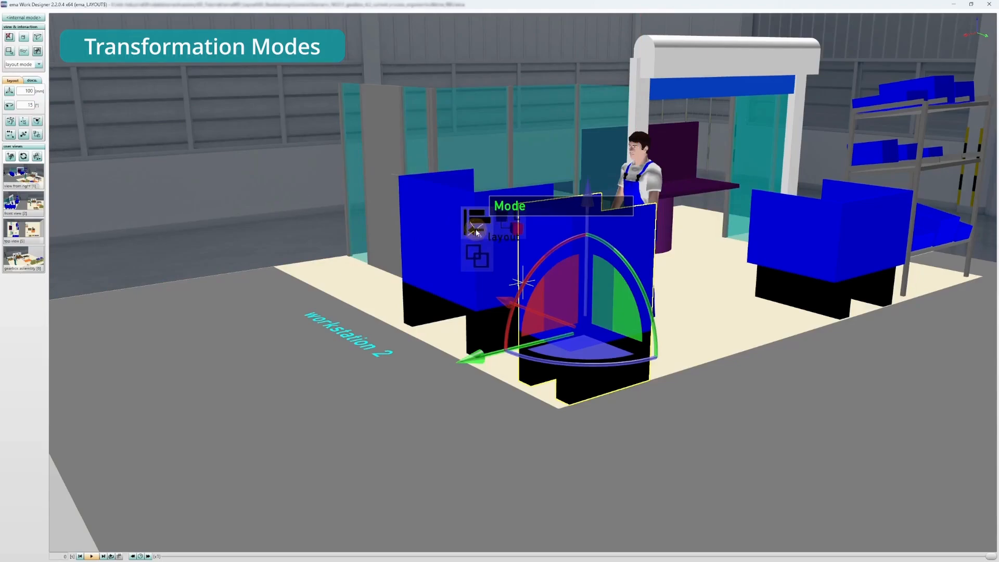
middle_click_drag(574, 364, 627, 365)
left_click_drag(418, 313, 271, 277)
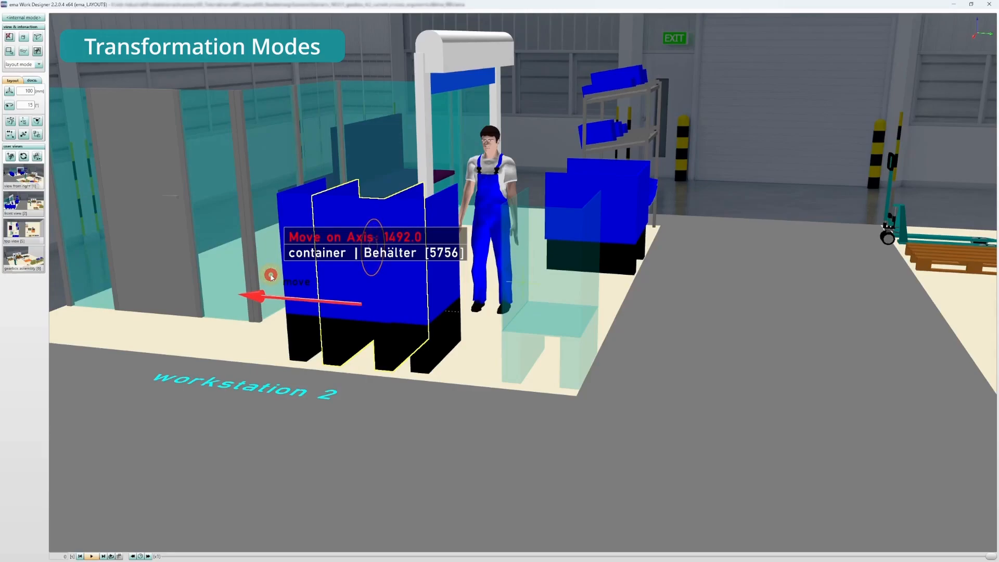
left_click_drag(271, 276, 432, 313)
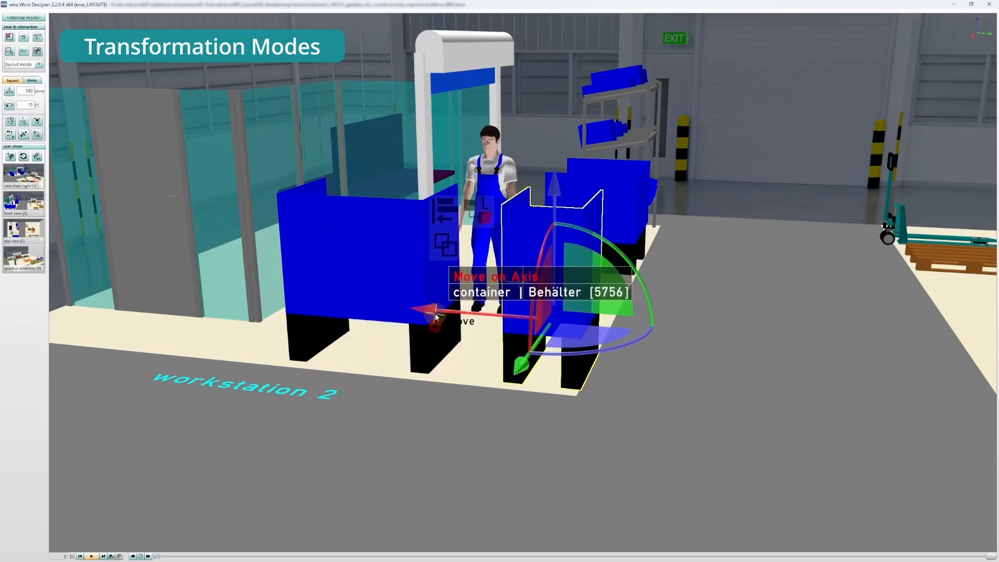
Step: Switch the container's transformation mode to free movement and shift it slightly along the red axis
left_click(453, 202)
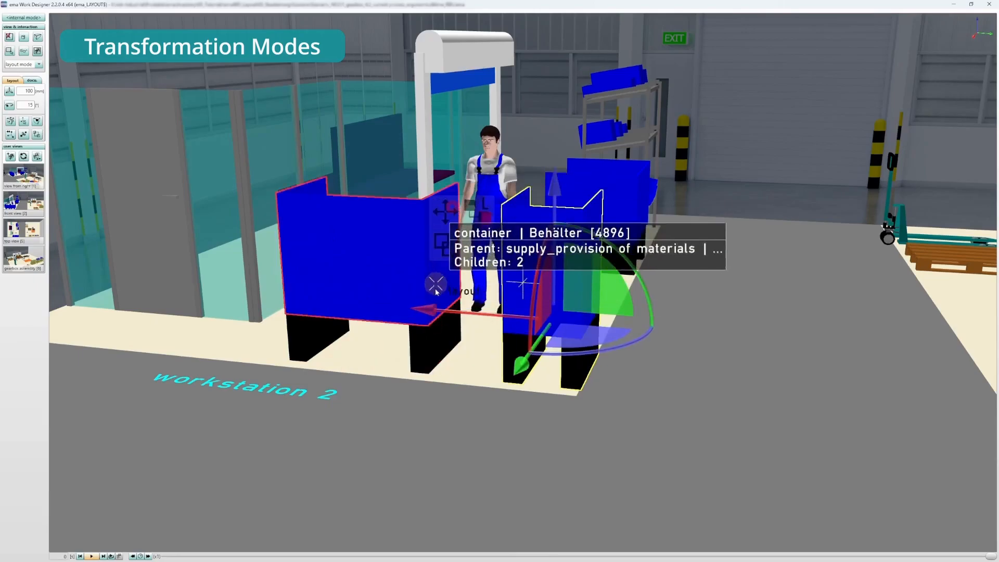
mouse_move(433, 312)
left_mouse_down()
mouse_move(526, 321)
mouse_move(427, 304)
left_mouse_up()
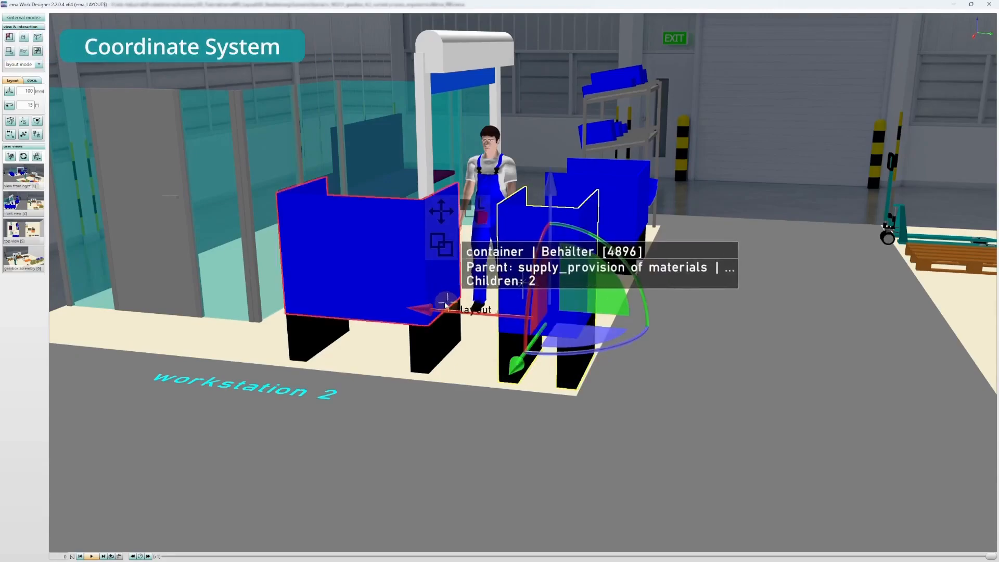
Step: Cycle the container's manipulation coordinate system from local to world, and align the camera along the world X axis
left_click(482, 204)
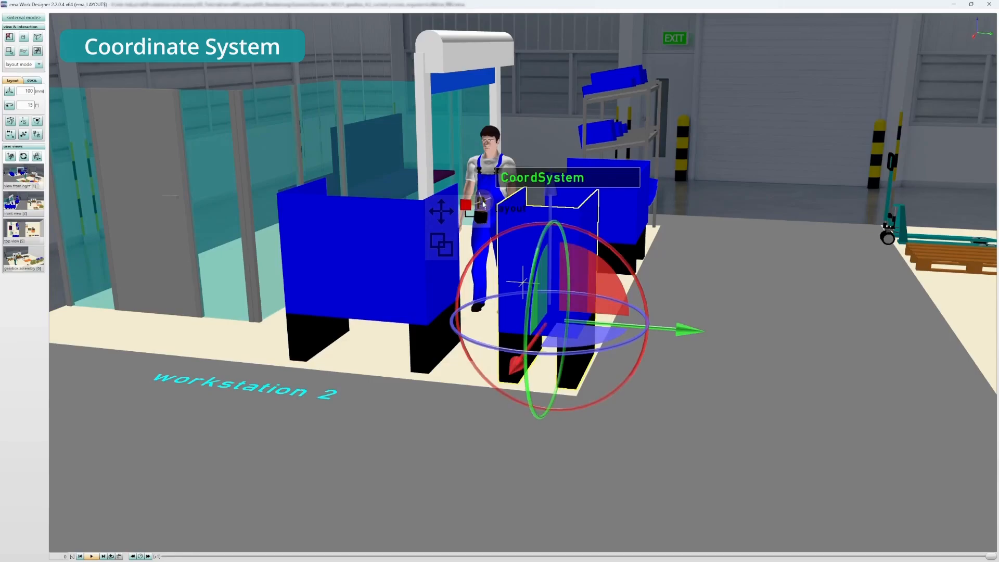
left_click(483, 204)
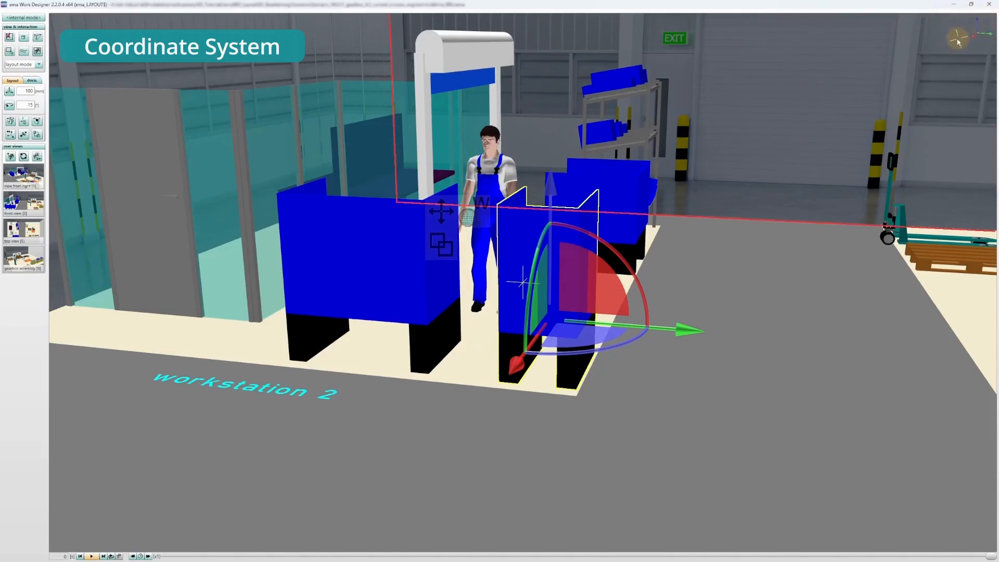
left_click_drag(978, 25, 976, 27)
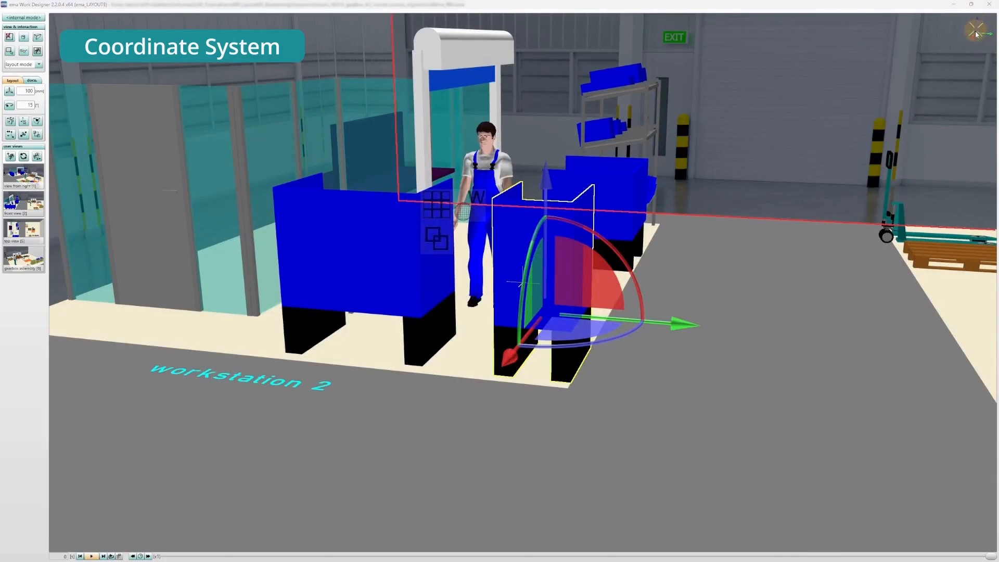
left_click(974, 38)
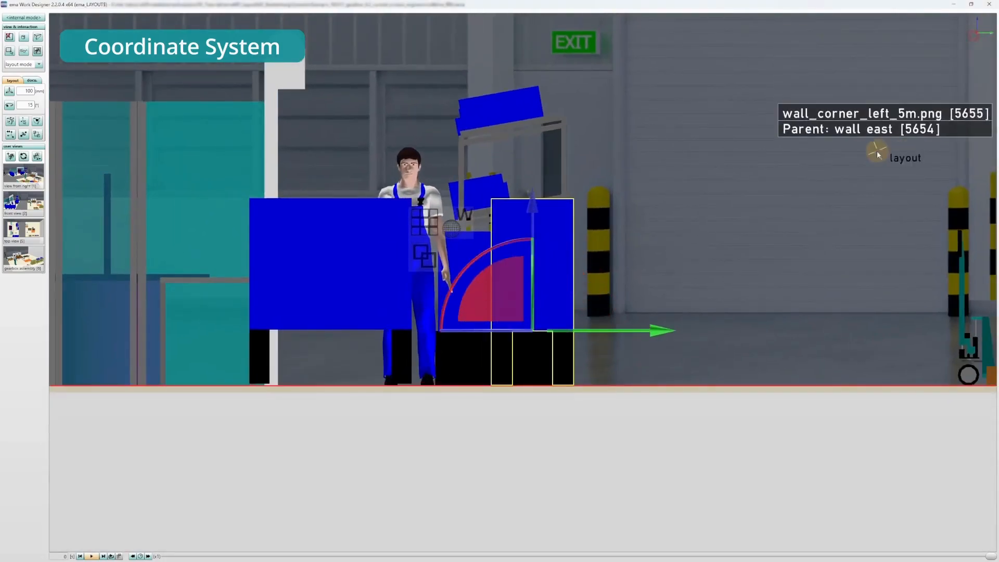
Step: Inspect the selected container from an axis-aligned view and an angled view, centring the camera on it at workstation 2
scroll(877, 155, "down", 4)
middle_click_drag(794, 130, 563, 251)
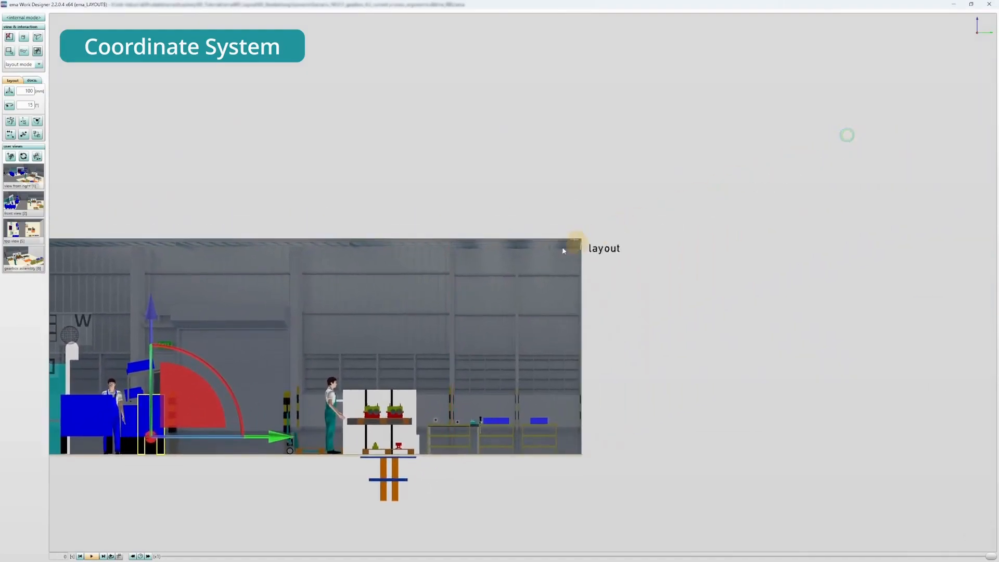
left_click(988, 27)
right_click_drag(849, 306, 695, 264)
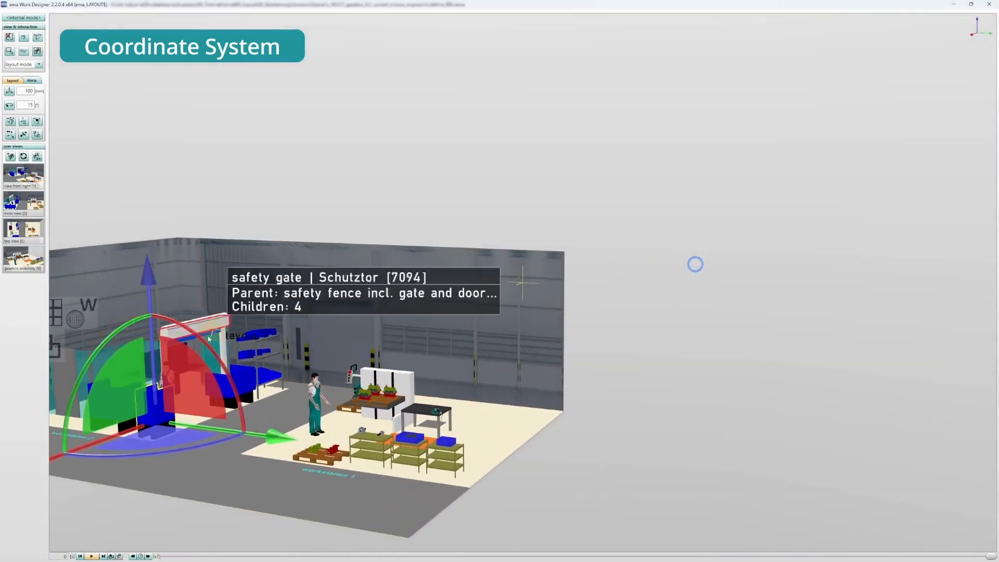
middle_click(149, 414)
scroll(678, 227, "up", 5)
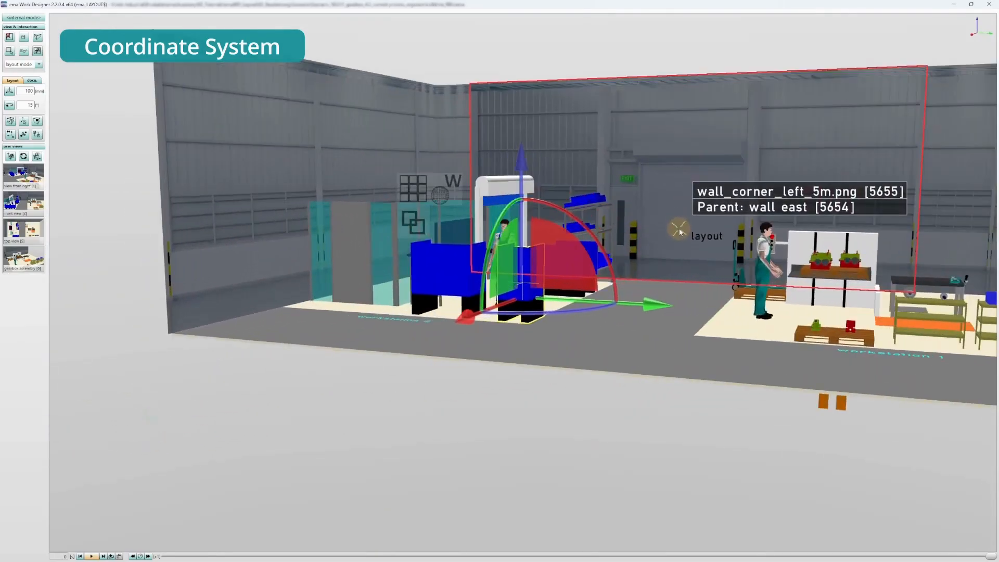
scroll(678, 230, "up", 3)
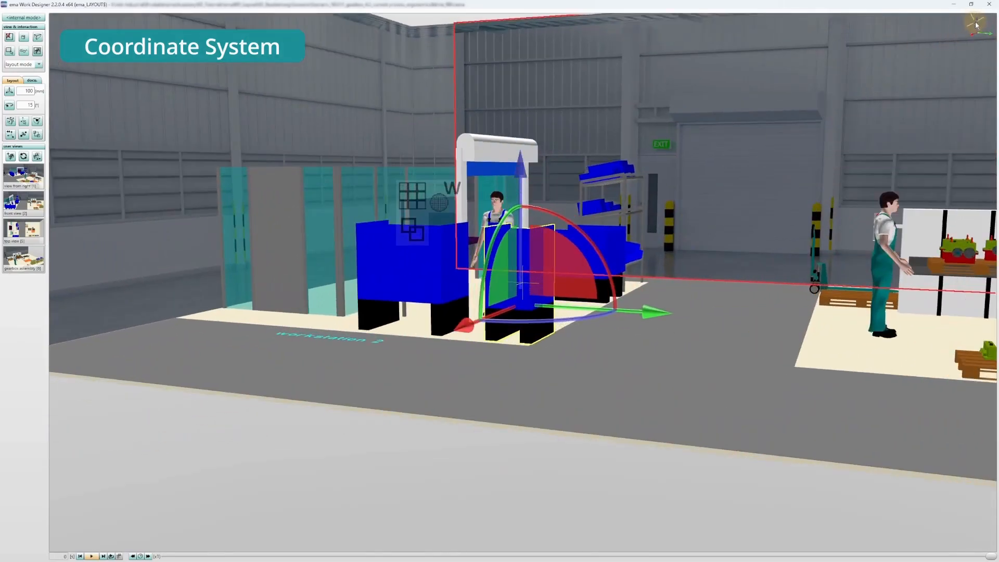
scroll(882, 170, "up", 3)
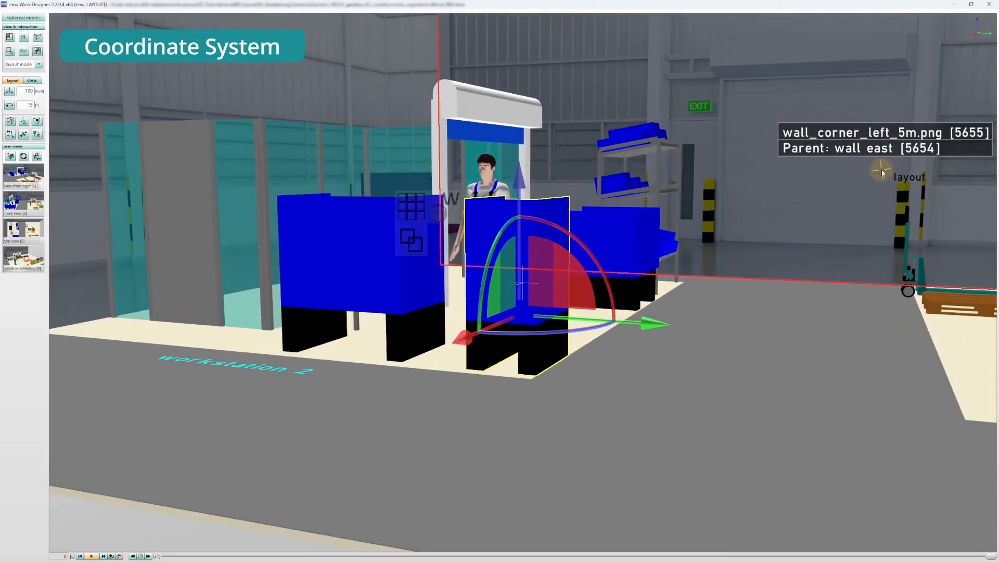
scroll(882, 172, "up", 2)
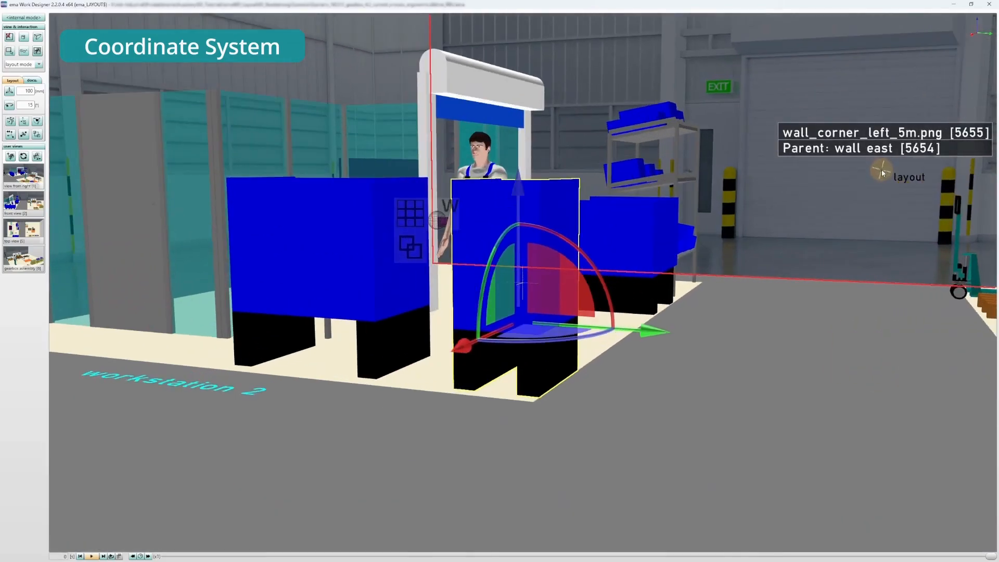
scroll(883, 173, "down", 2)
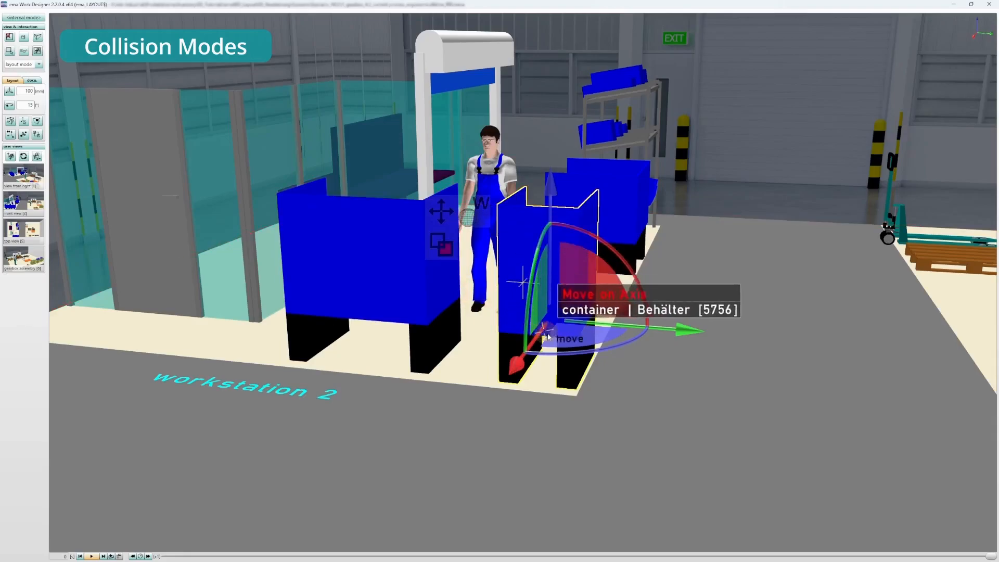
Step: Try the container's collision modes by moving it along the green axis into the neighbouring container and back
mouse_move(683, 333)
left_mouse_down()
mouse_move(514, 315)
mouse_move(681, 329)
left_mouse_up()
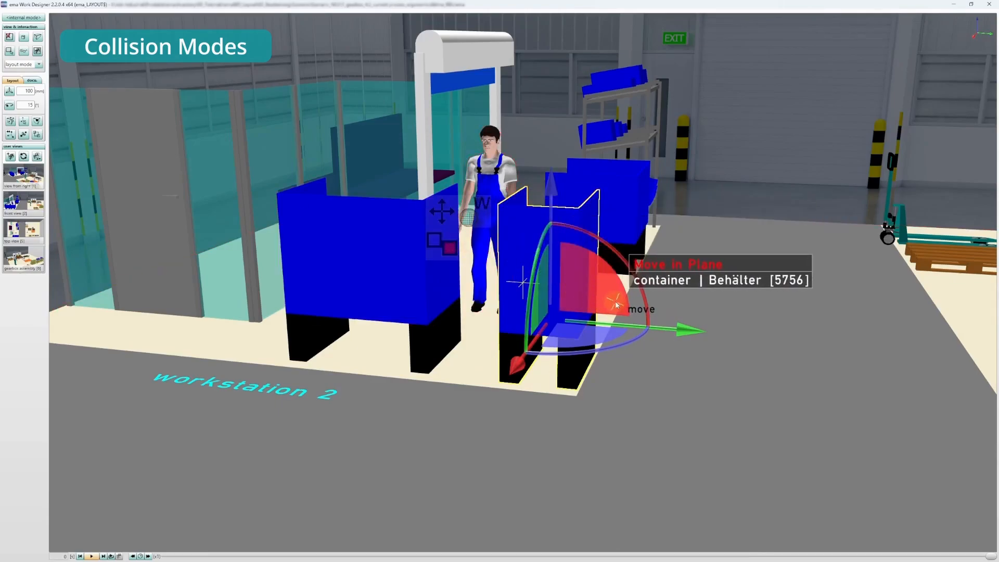
left_click_drag(680, 333, 382, 273)
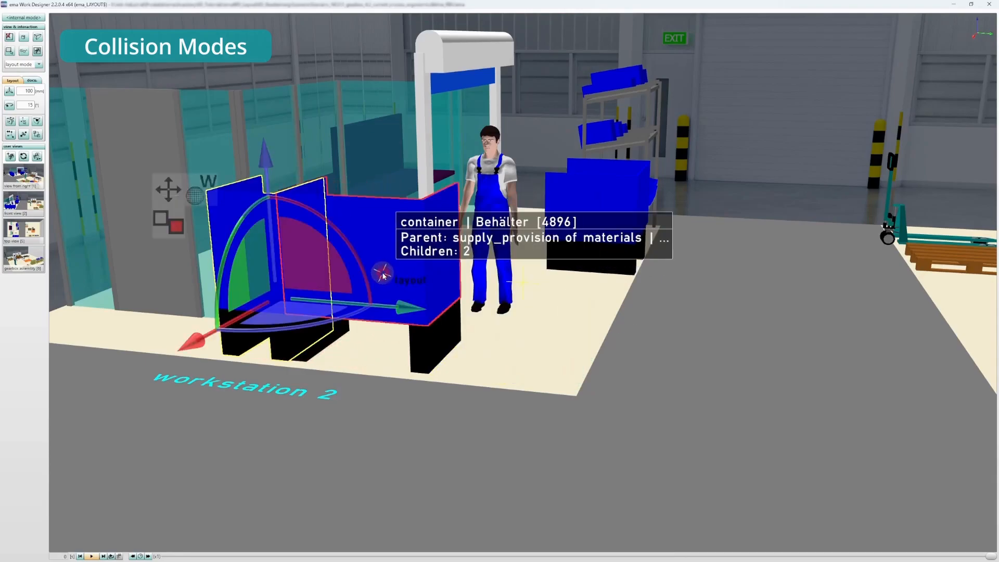
left_click_drag(409, 310, 676, 333)
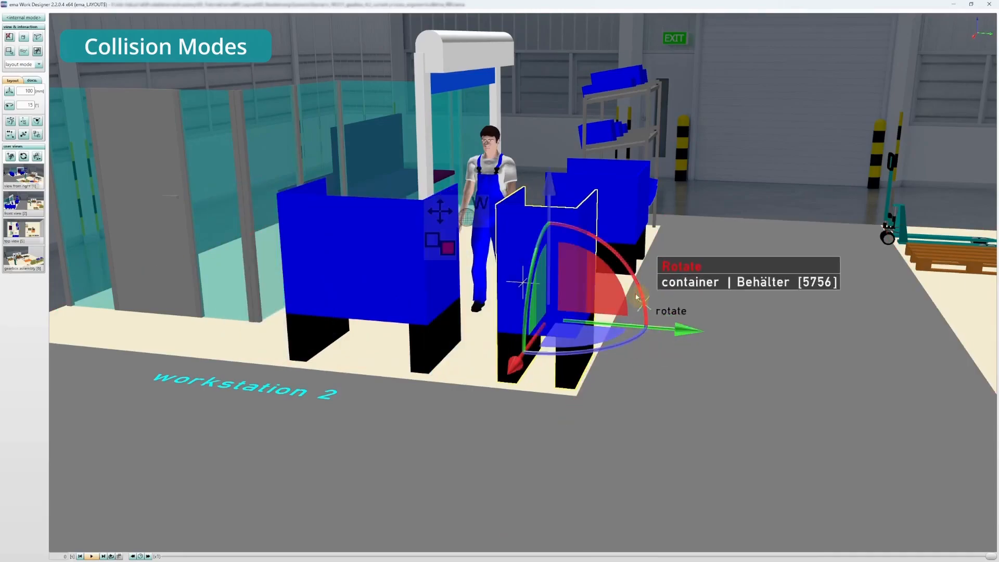
Step: Switch the container's collision mode to gravity, then lift it along the blue axis and let it drop back to the floor
left_click(446, 251)
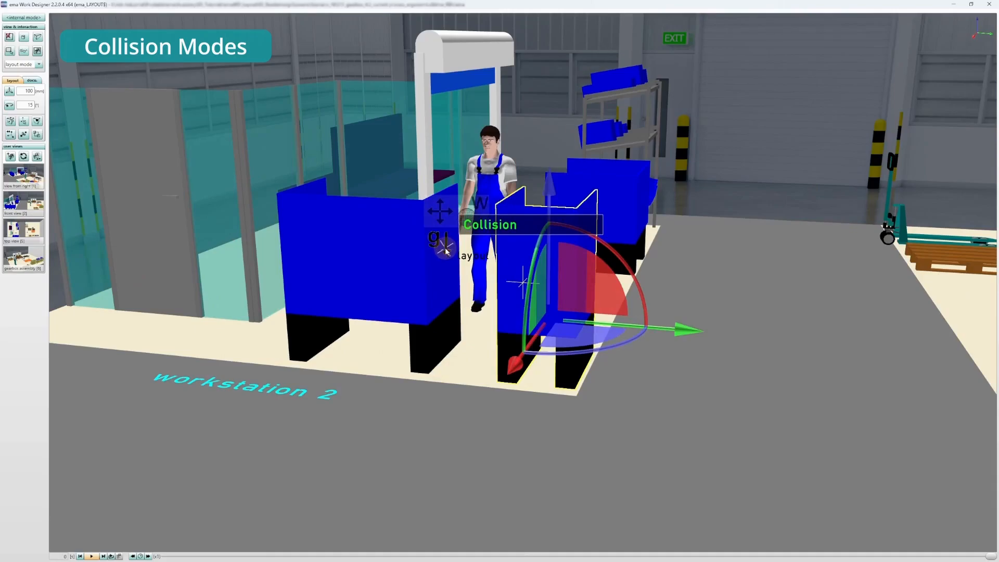
left_click_drag(550, 181, 531, 72)
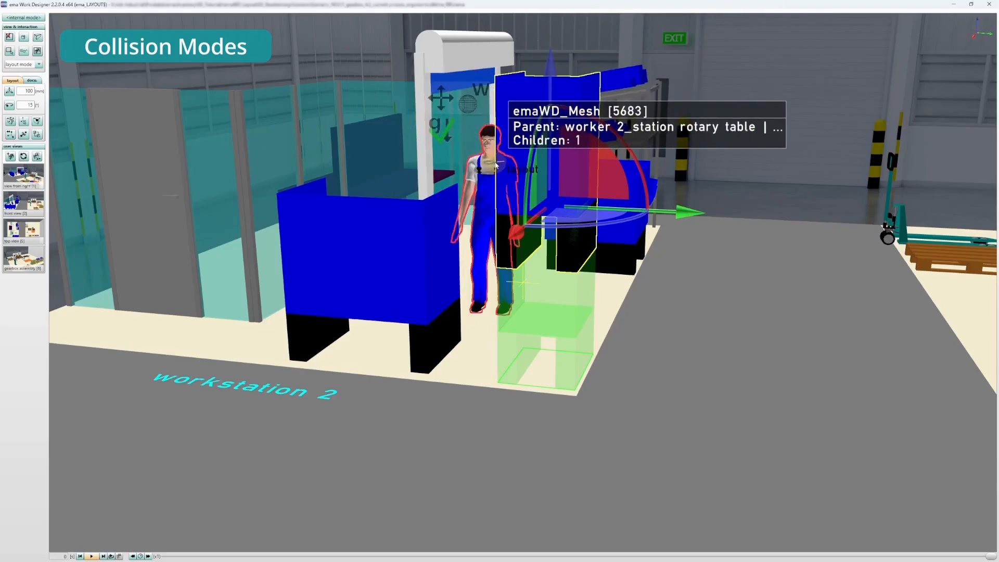
left_click(539, 301)
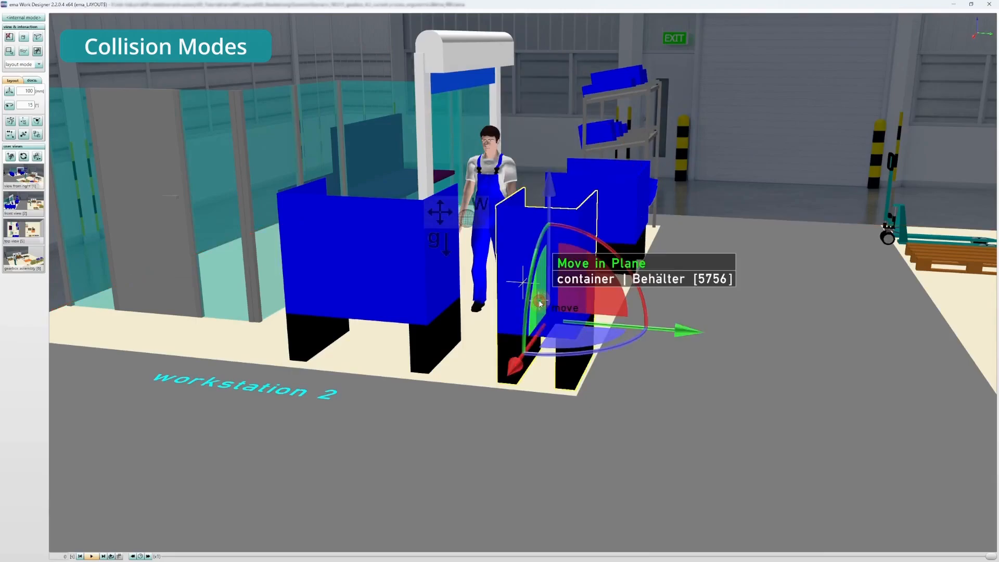
double_click(518, 282)
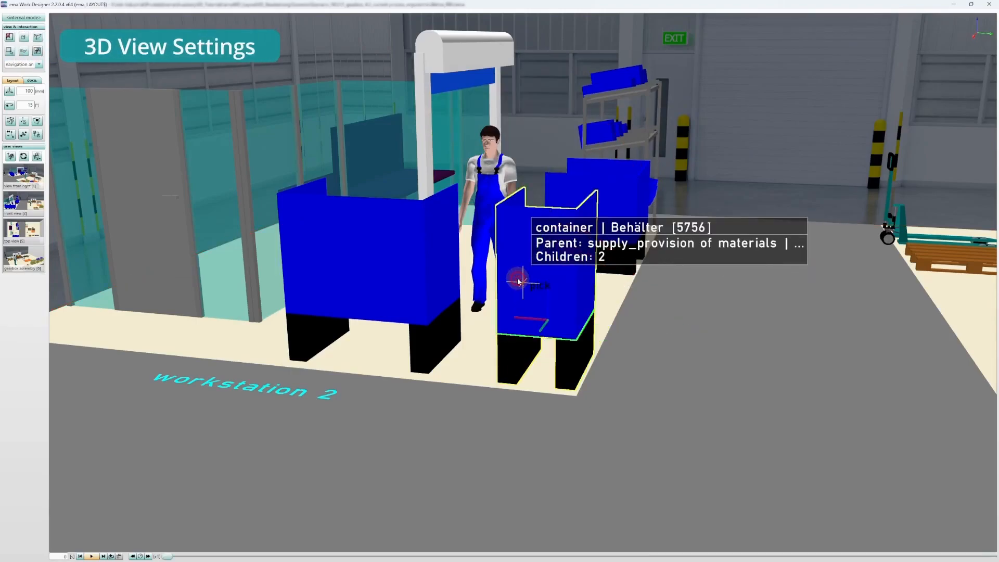